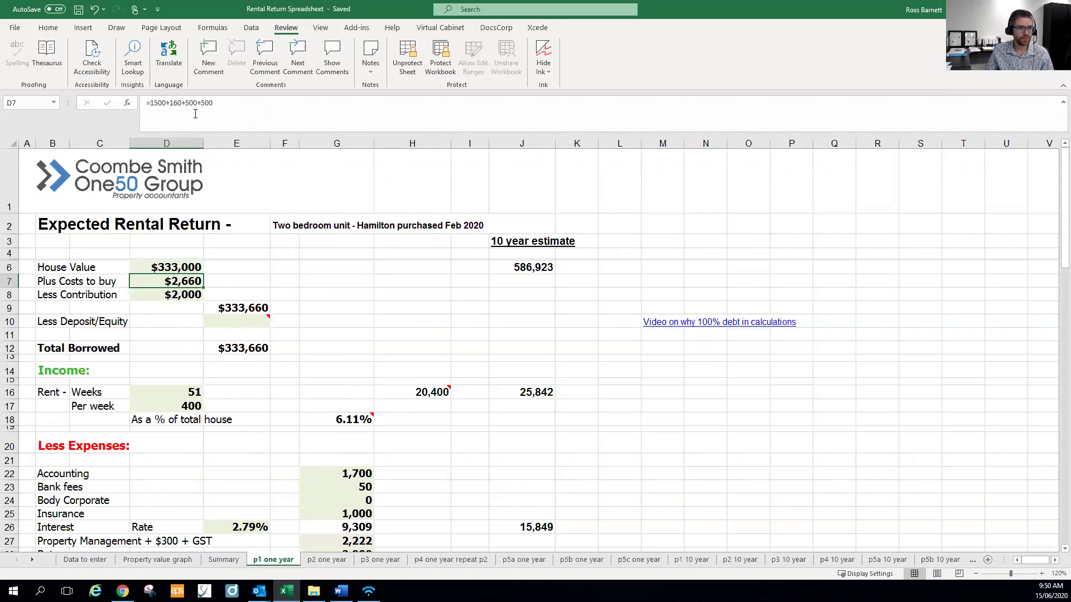
# Step: Review the p1 one year sheet's contribution, rent weeks and weekly rent, repairs, interest rate and depreciation figures
pyautogui.click(166, 295)
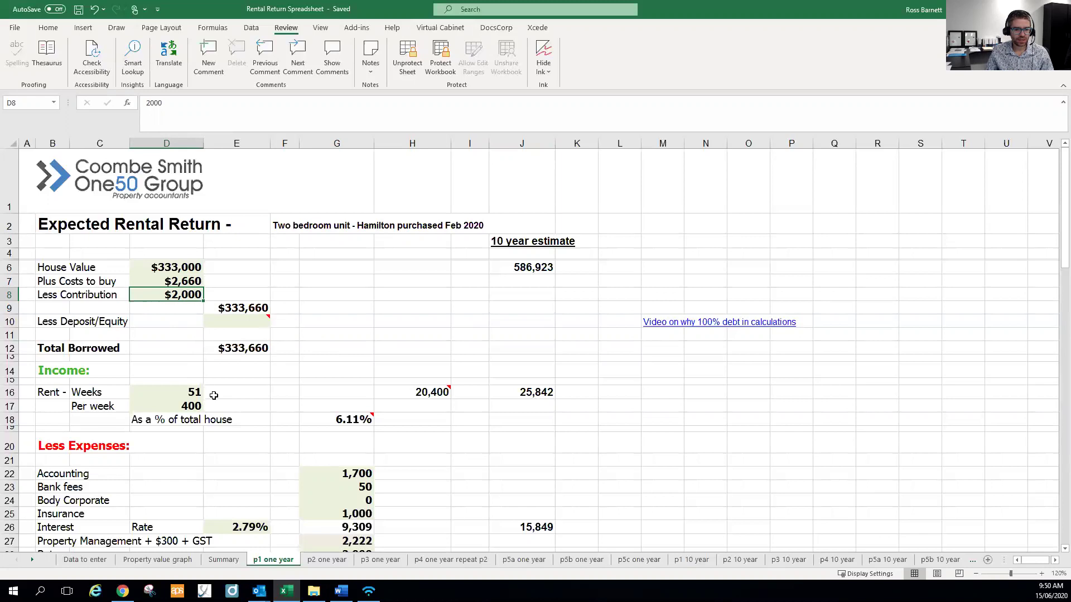
pyautogui.click(193, 392)
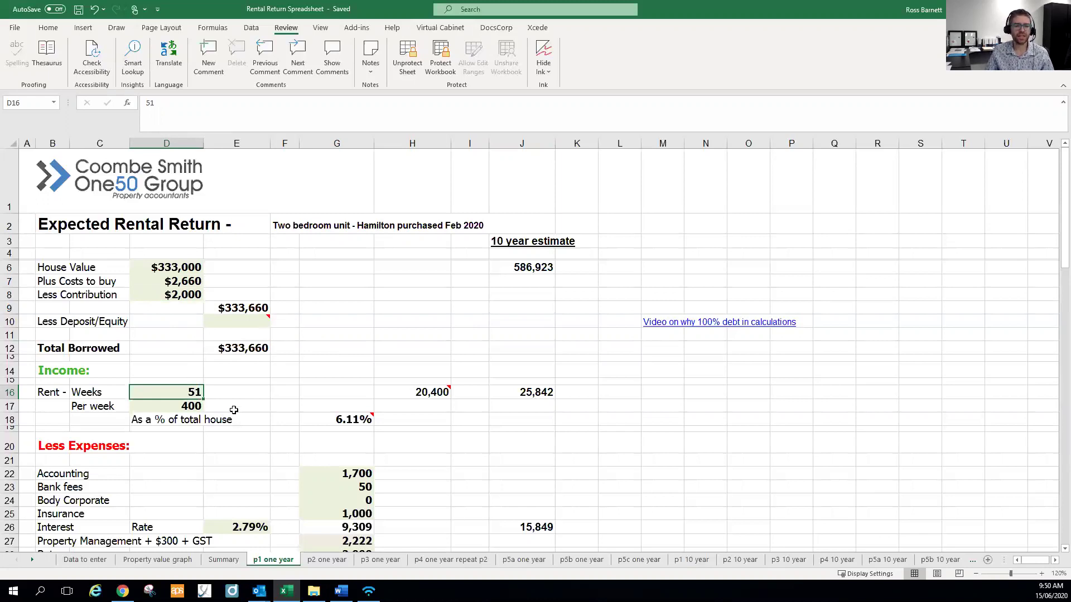
pyautogui.click(178, 408)
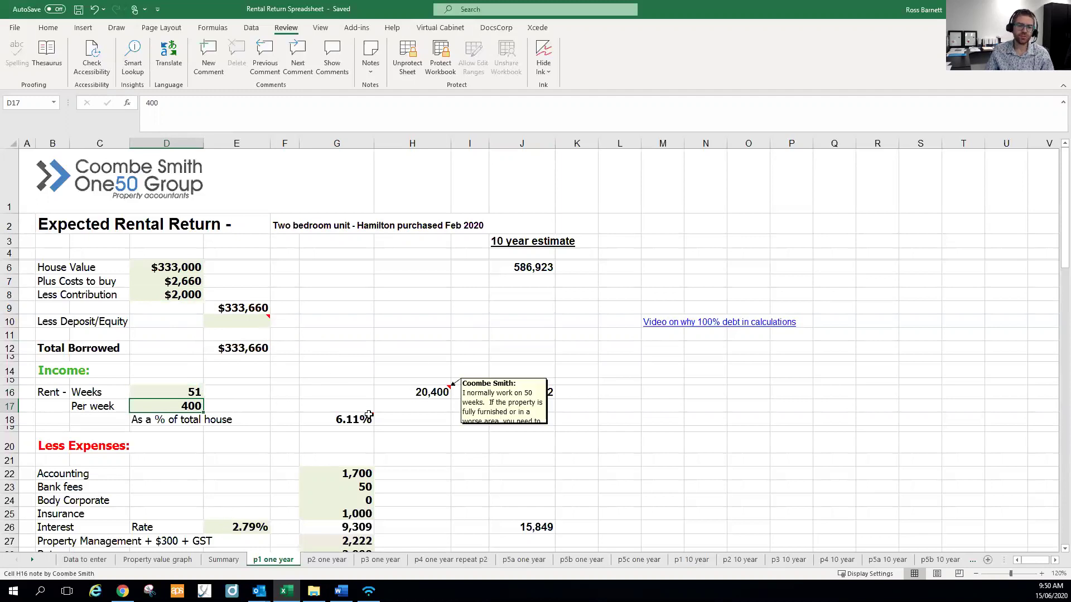
pyautogui.moveTo(354, 425)
pyautogui.scroll(-2, 354, 430)
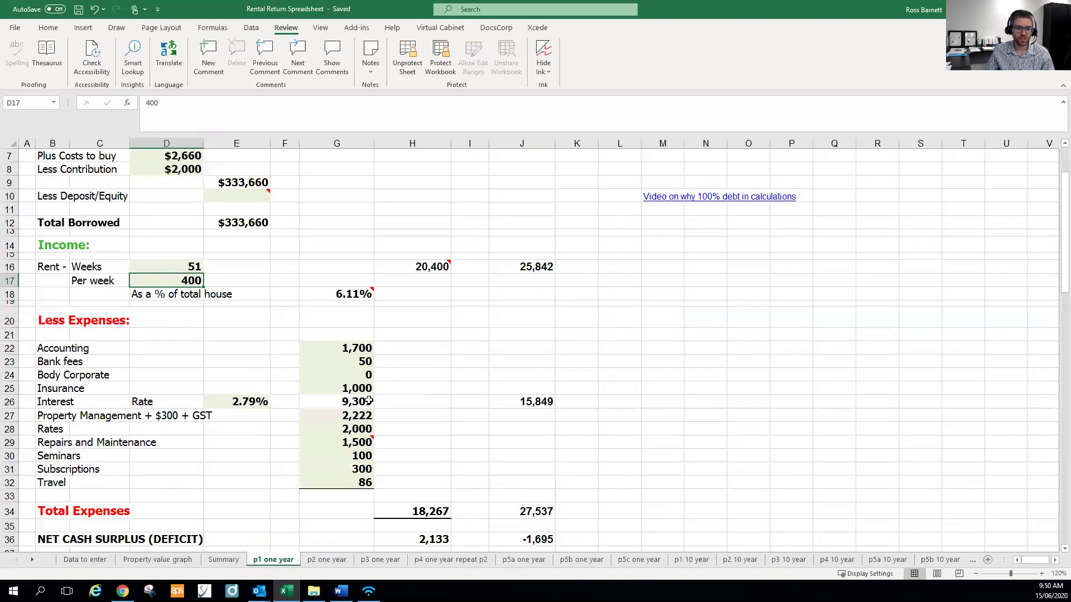
pyautogui.click(363, 447)
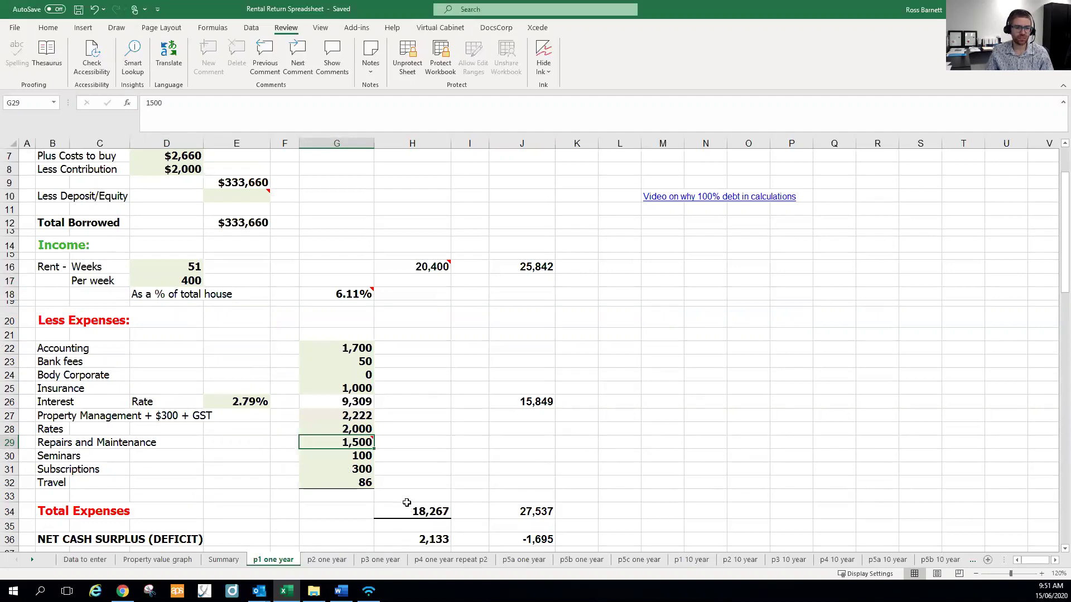
pyautogui.click(252, 403)
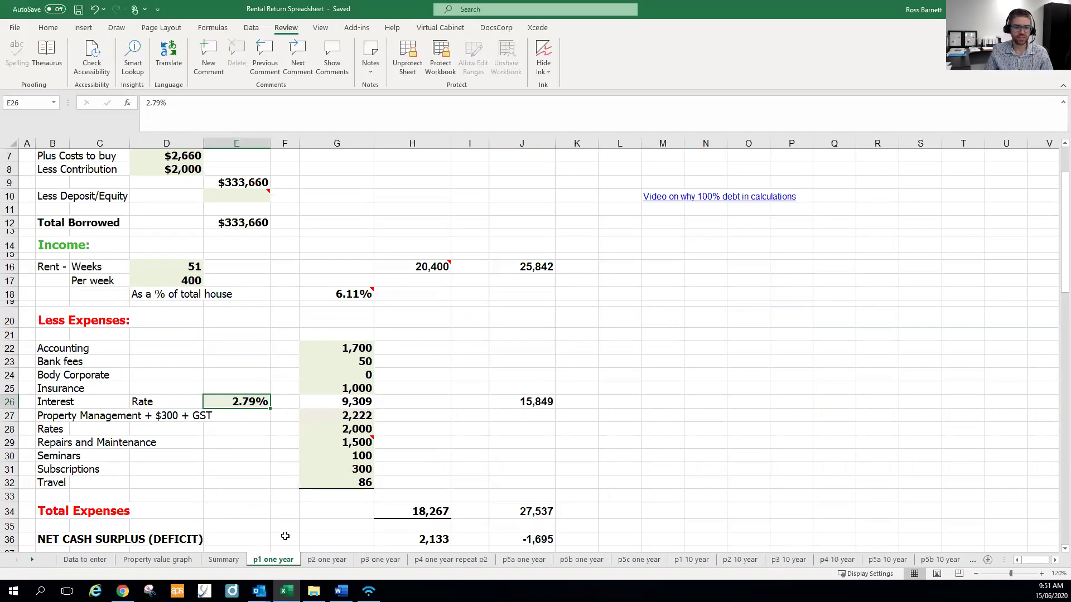
pyautogui.scroll(-2, 402, 487)
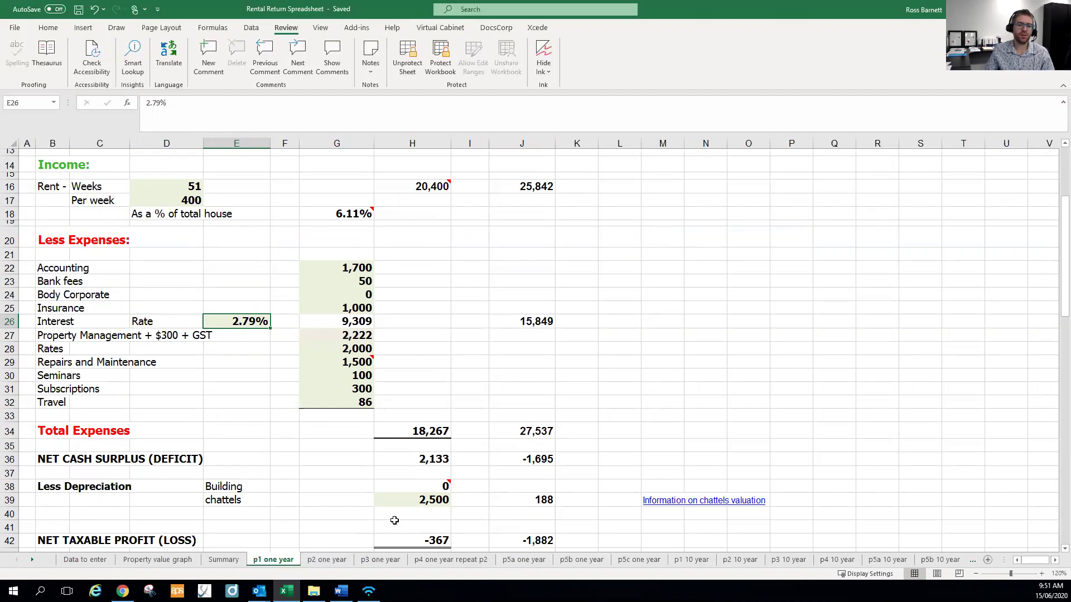
# Step: Review the yearly predictions on the Data to enter sheet and the Property value graph, and return to p1 one year
pyautogui.click(94, 562)
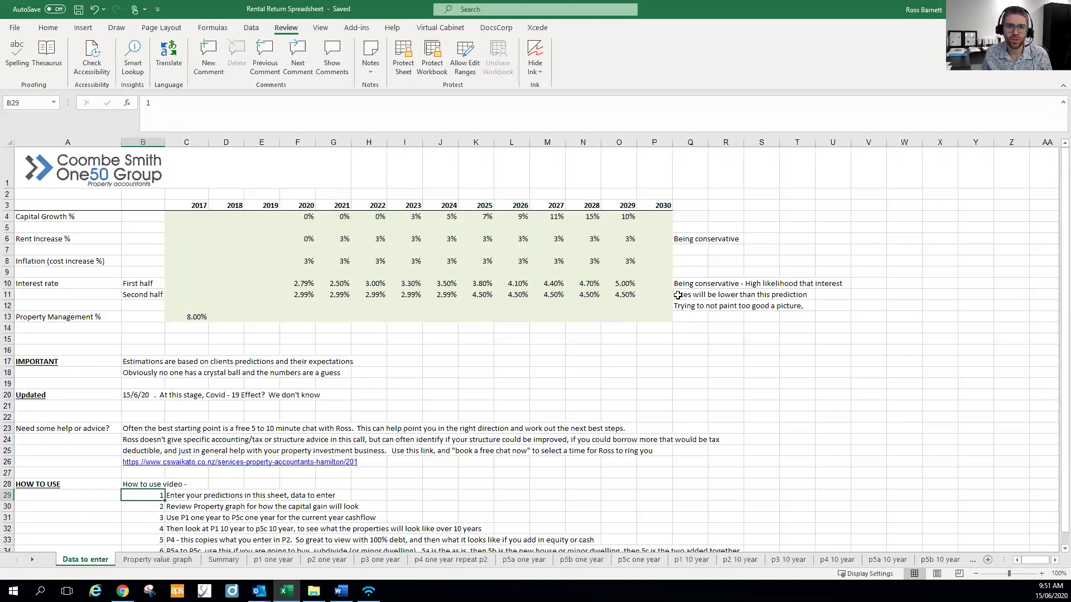
pyautogui.click(167, 561)
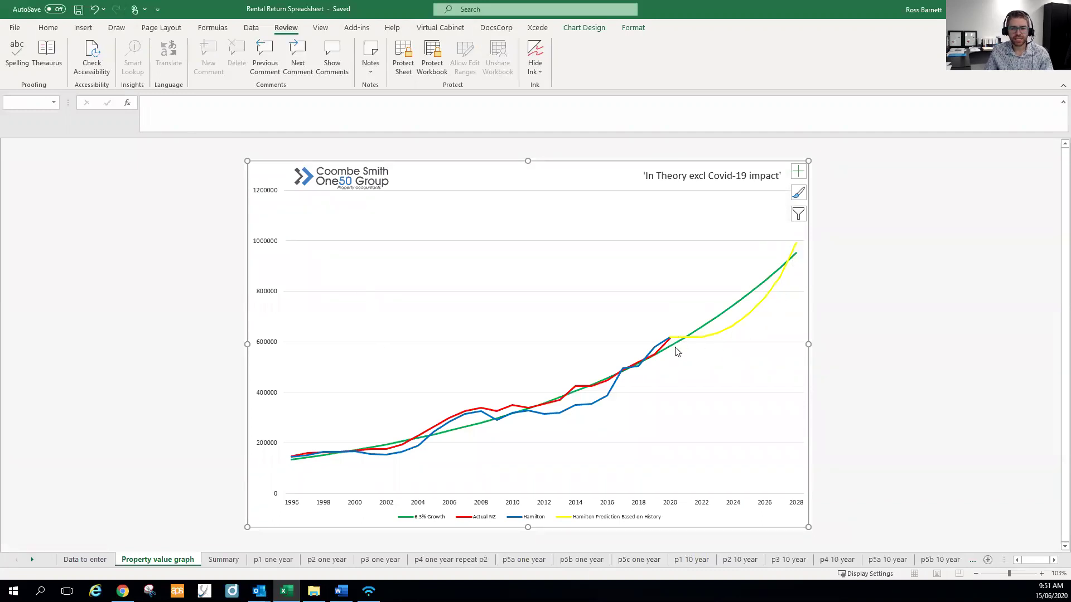
pyautogui.click(271, 561)
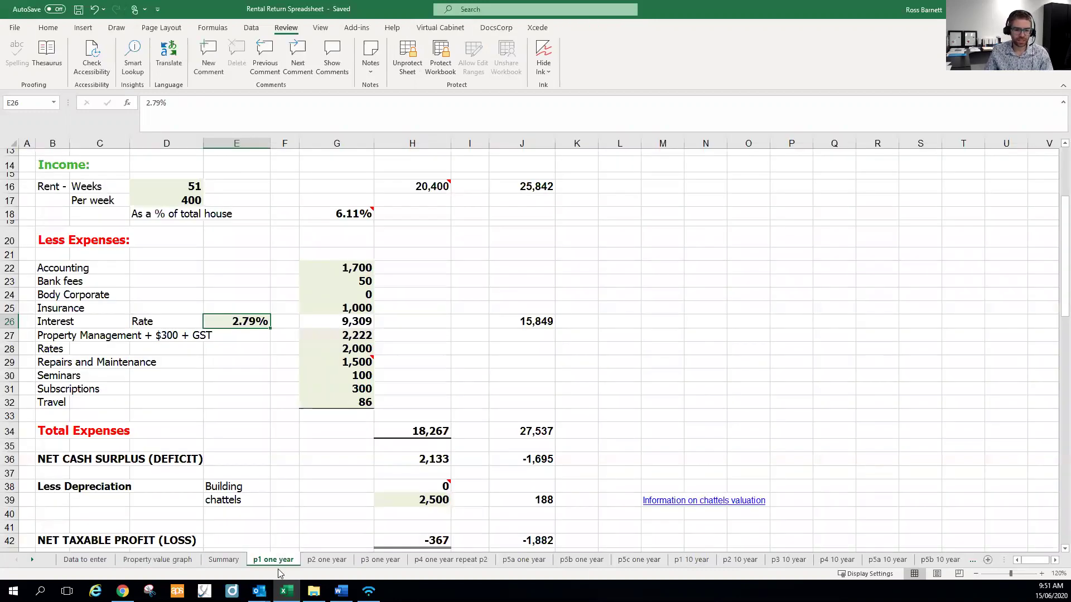
# Step: Examine the p1 10 year projection from house value down to weekly cash and total equity gain
pyautogui.click(697, 562)
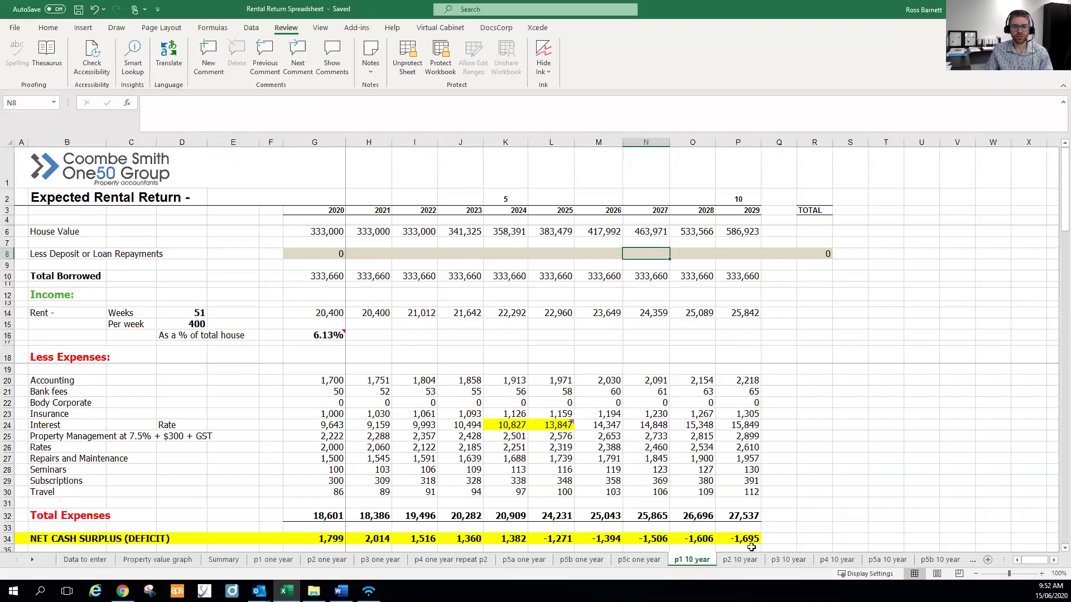
pyautogui.scroll(-8, 769, 533)
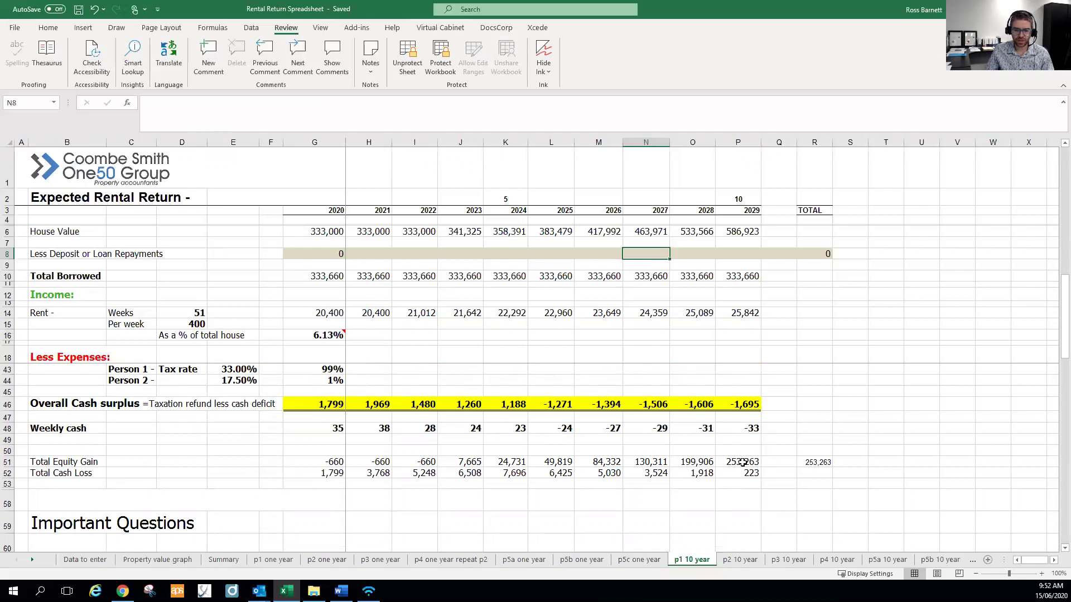
pyautogui.scroll(7, 526, 504)
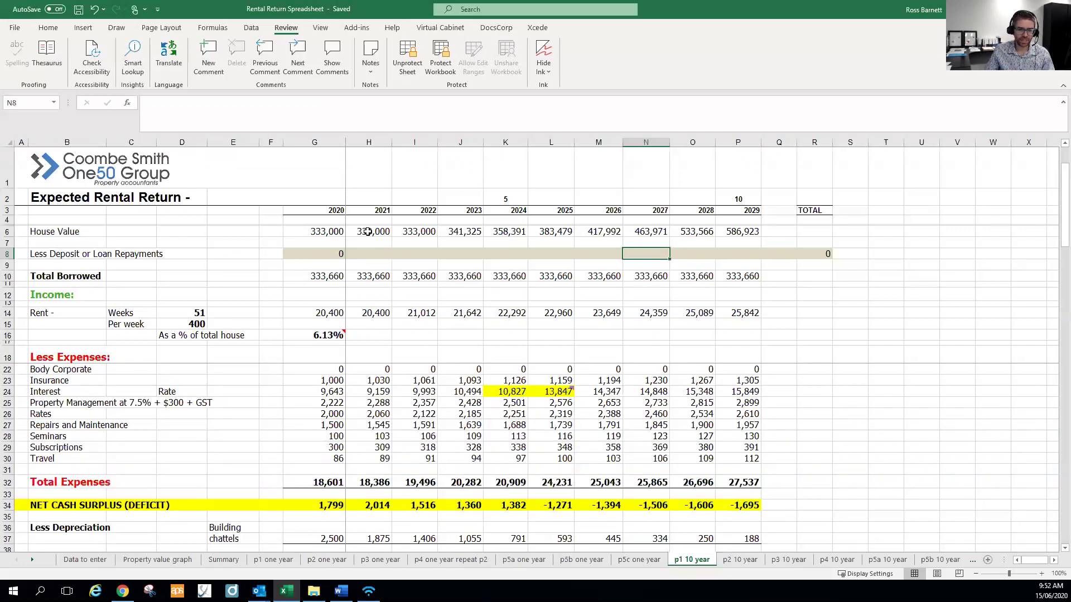
# Step: Go through the yearly Less Deposit or Loan Repayments cells on p1 10 year from 2021 to 2028
pyautogui.click(368, 254)
pyautogui.press('Right')
pyautogui.press('Right')
pyautogui.press('Right')
pyautogui.press('Right')
pyautogui.press('Right')
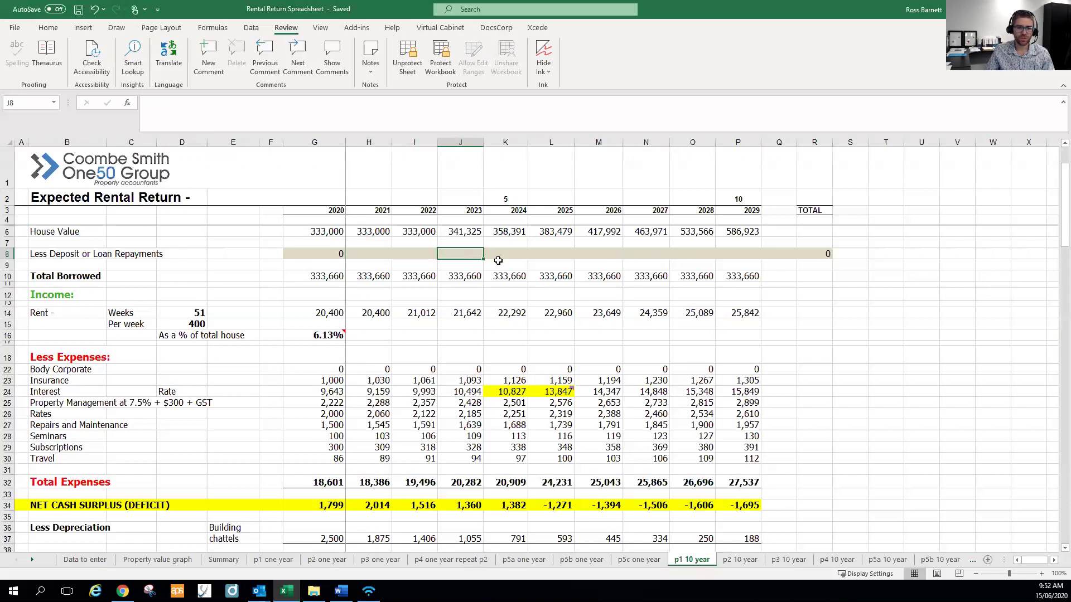
pyautogui.click(702, 251)
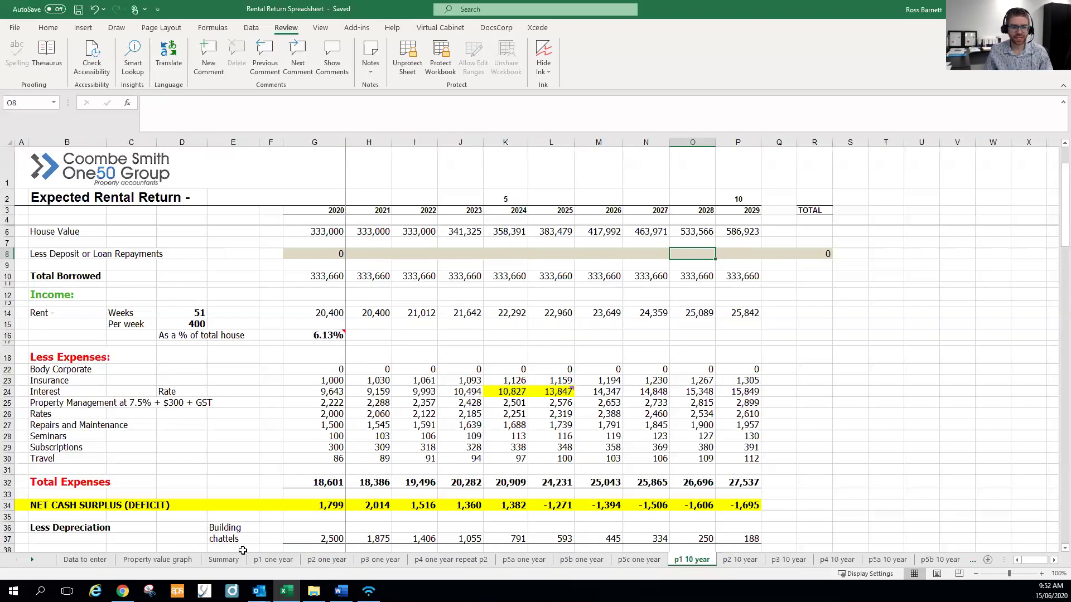
# Step: Look over the p2 one year sheet and its p4 repeat, and return to the start of p1 one year
pyautogui.click(328, 567)
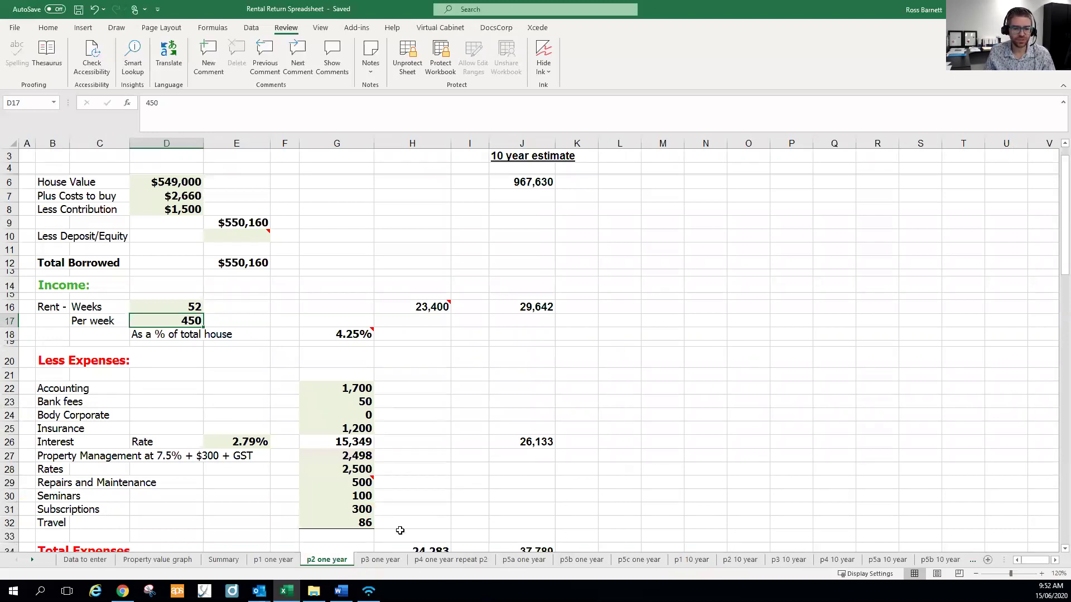
pyautogui.scroll(1, 313, 449)
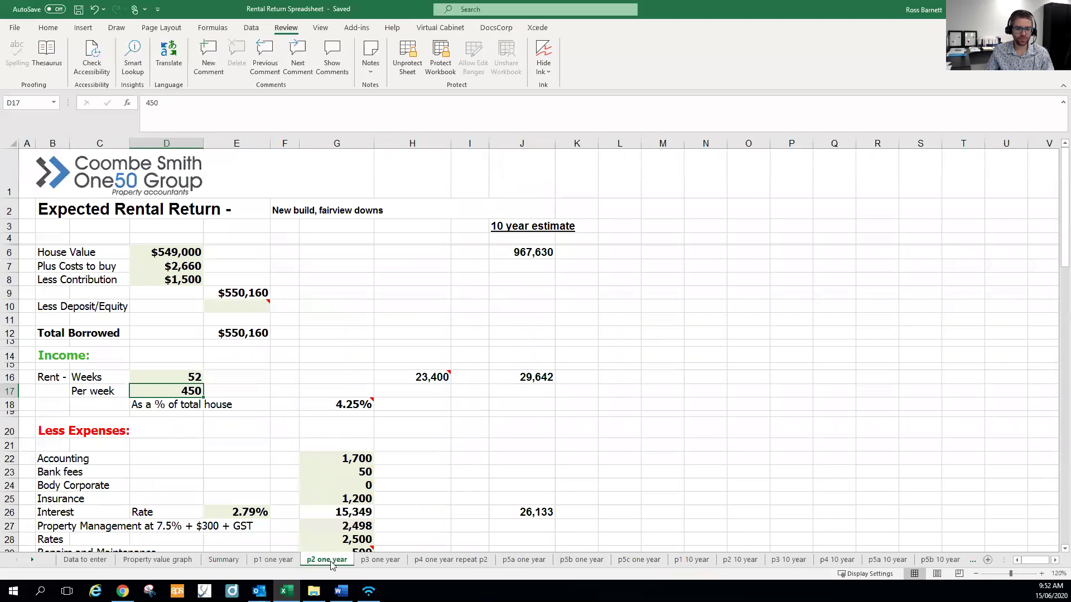
pyautogui.click(451, 559)
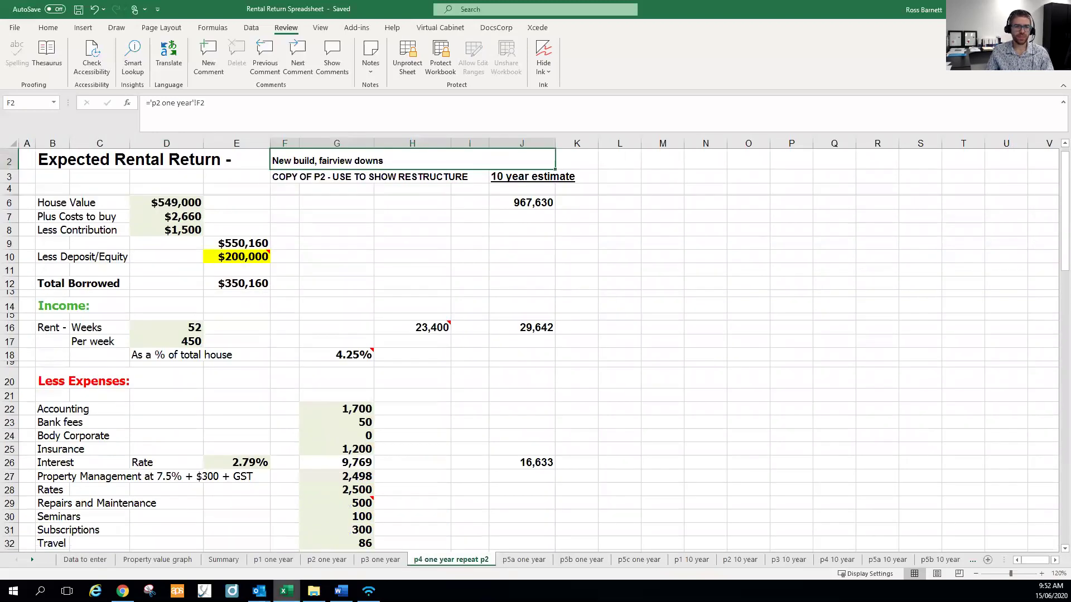
pyautogui.click(266, 560)
pyautogui.scroll(4, 311, 294)
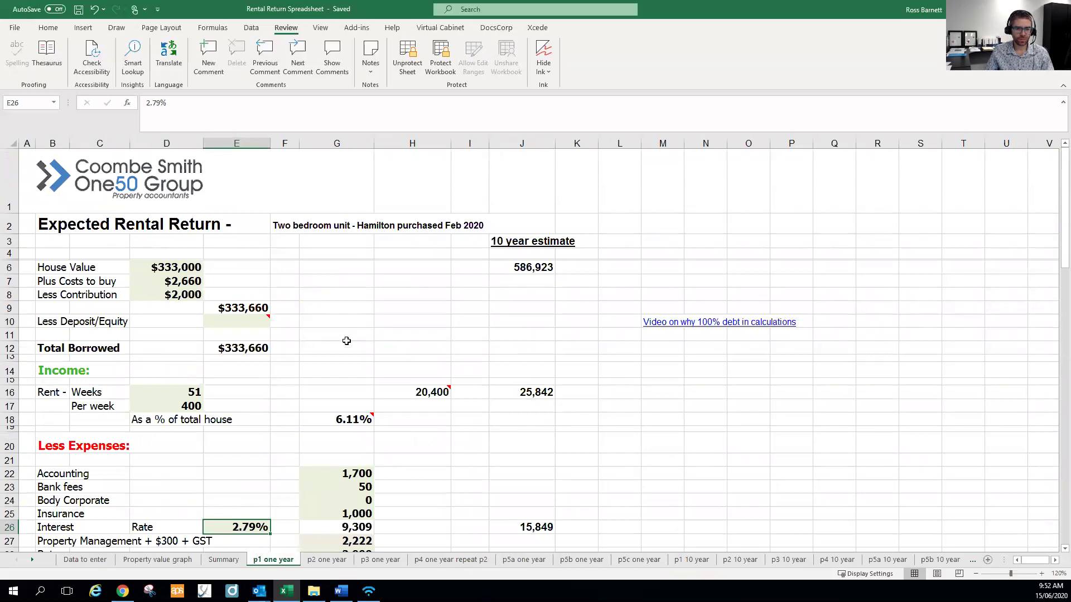
# Step: Compare the cash surplus on p2 one year with the p4 repeat that deducts a deposit, including the p4 10 year projection
pyautogui.click(327, 560)
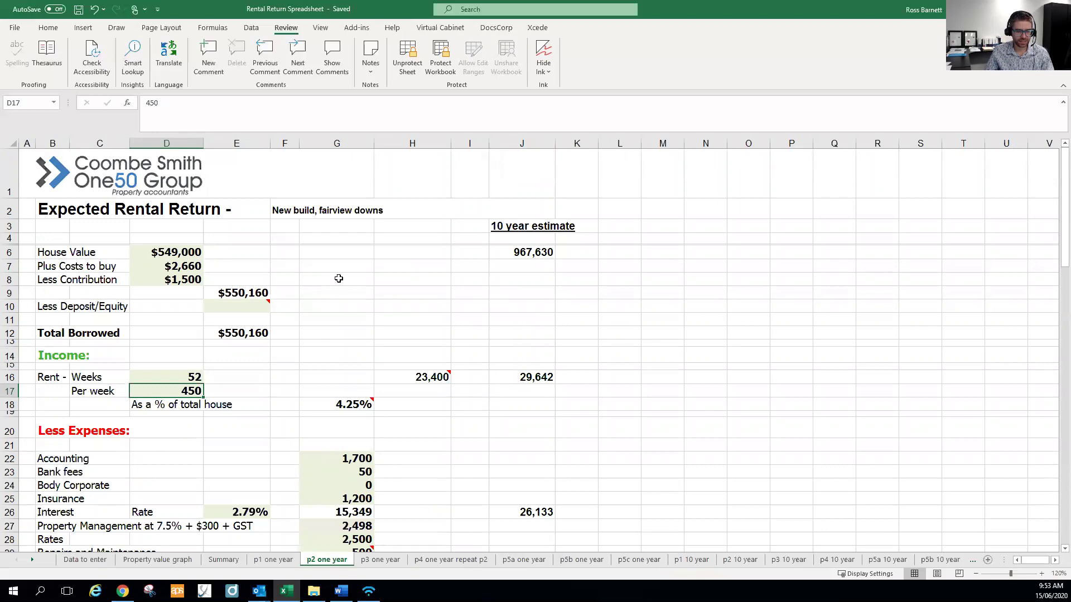
pyautogui.scroll(-2, 329, 464)
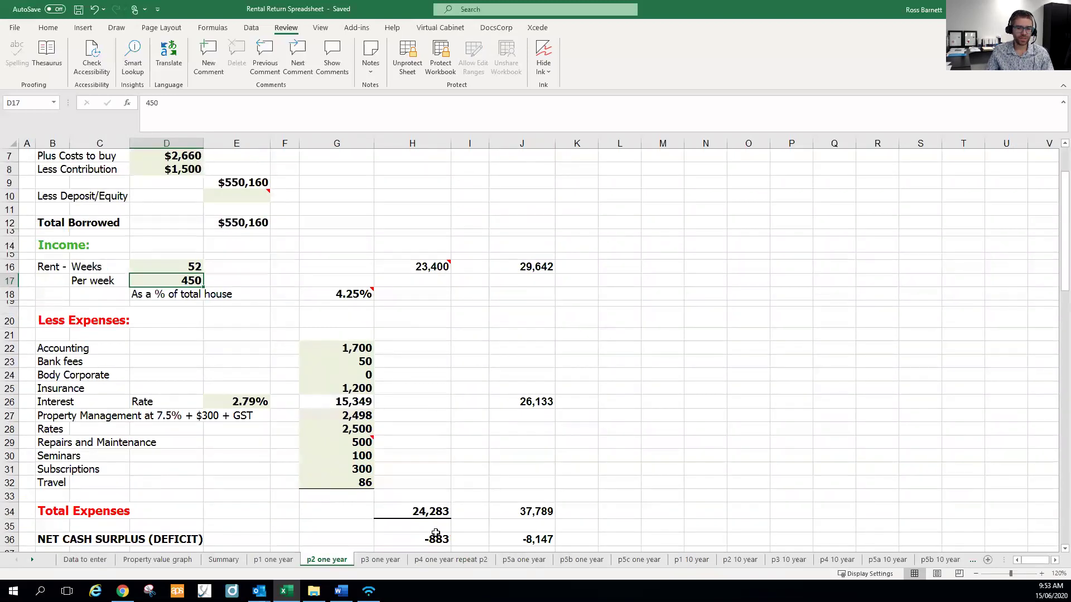
pyautogui.click(451, 561)
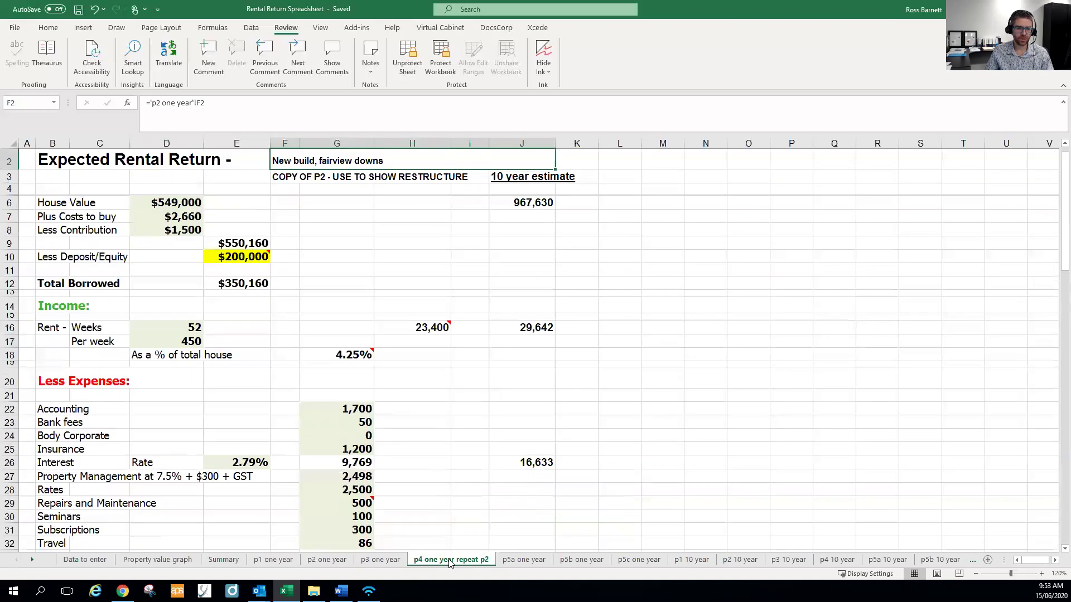
pyautogui.click(240, 253)
pyautogui.scroll(-2, 346, 390)
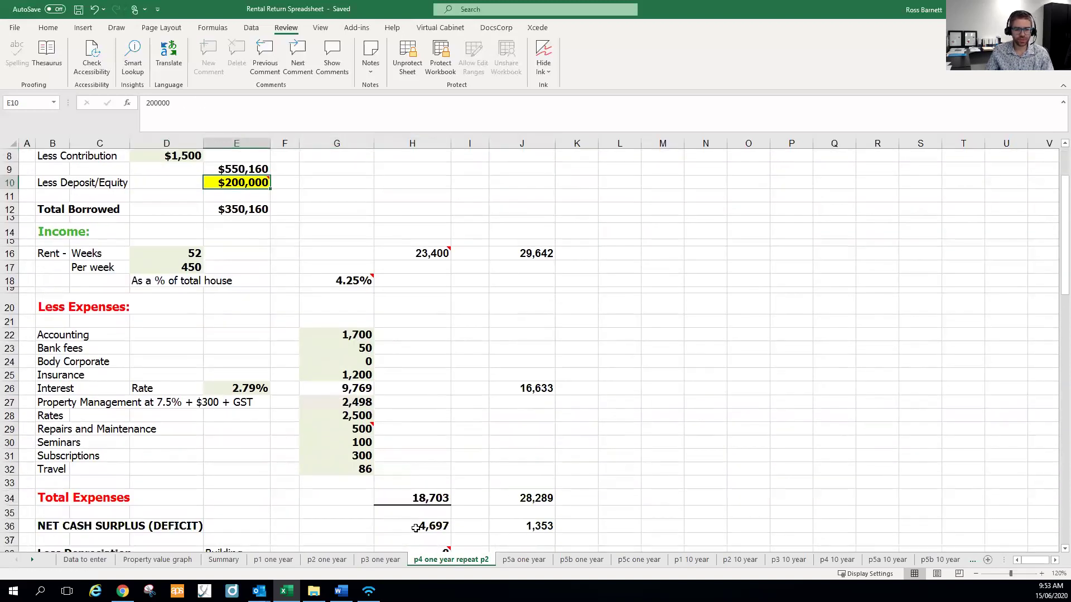
pyautogui.scroll(3, 415, 528)
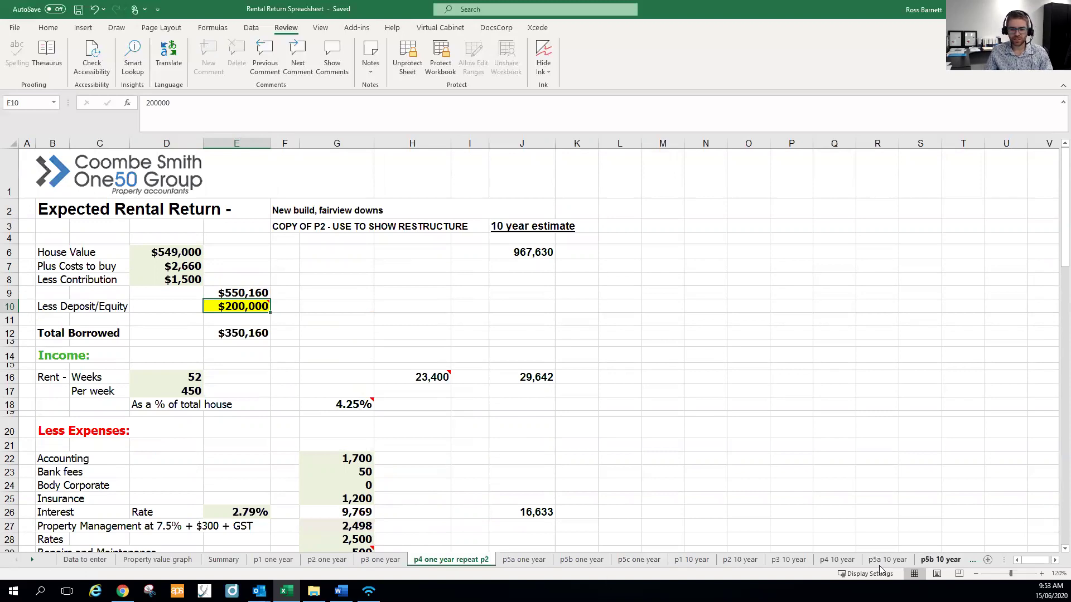
pyautogui.click(836, 561)
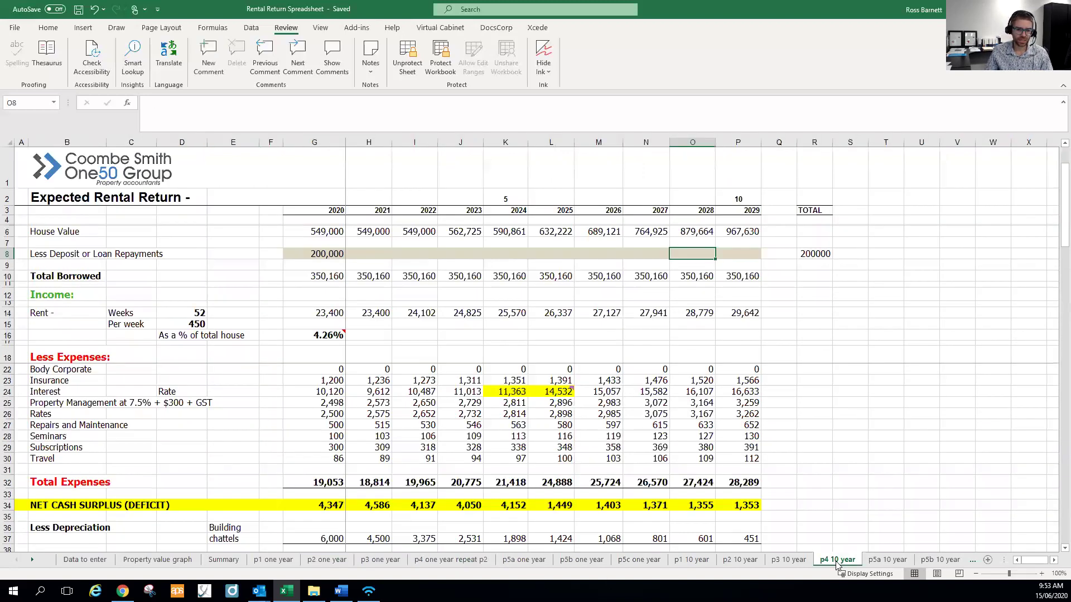
# Step: Review the subdivision scenario across the p5a, p5b and p5c one year sheets, and return to the Data to enter sheet
pyautogui.click(523, 559)
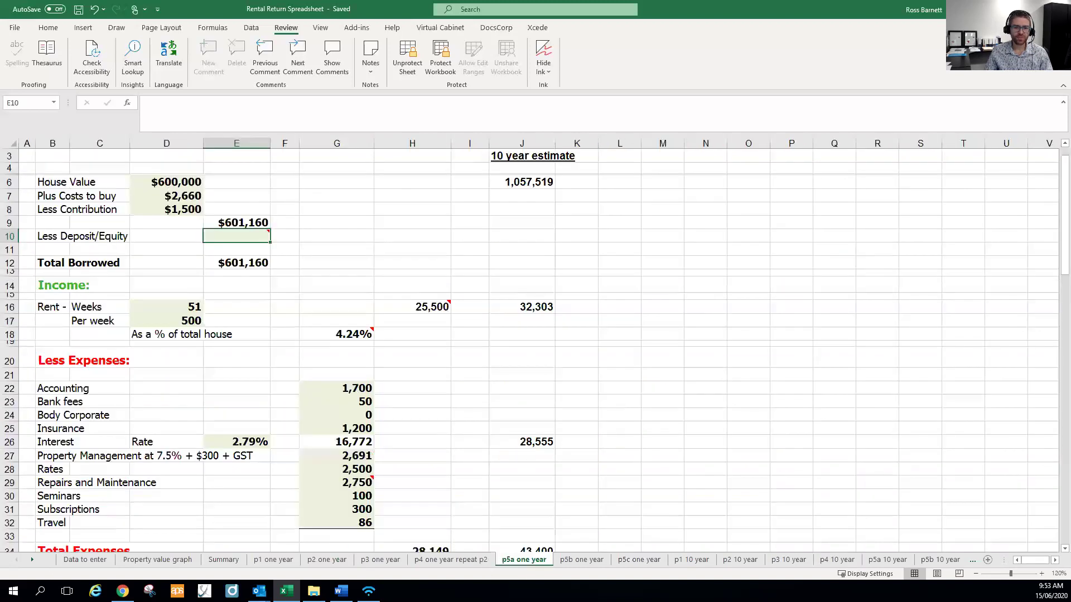
pyautogui.scroll(1, 545, 503)
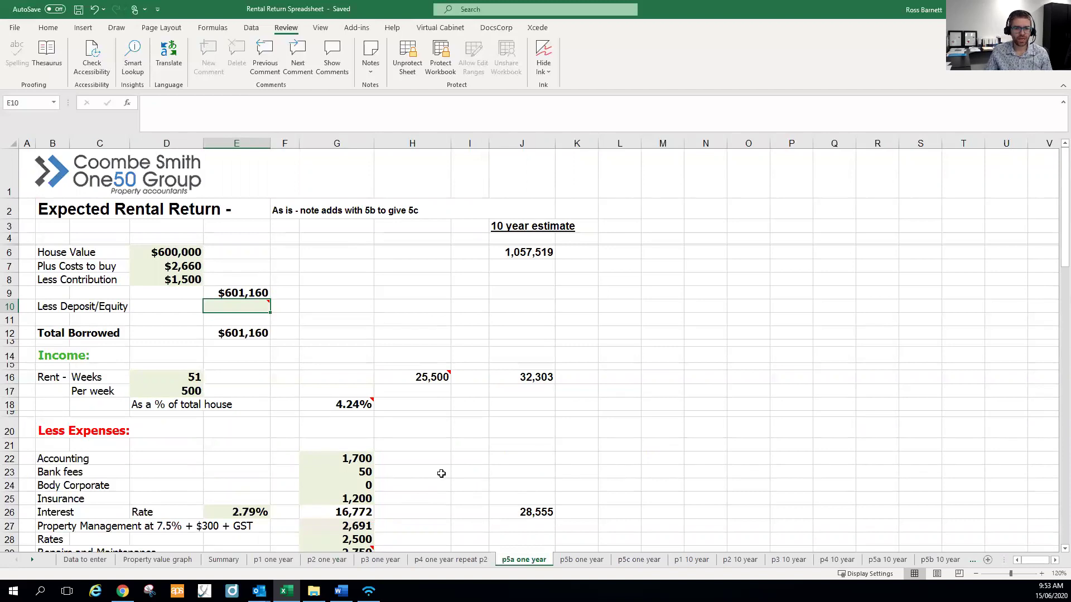
pyautogui.scroll(-2, 442, 473)
pyautogui.scroll(2, 433, 399)
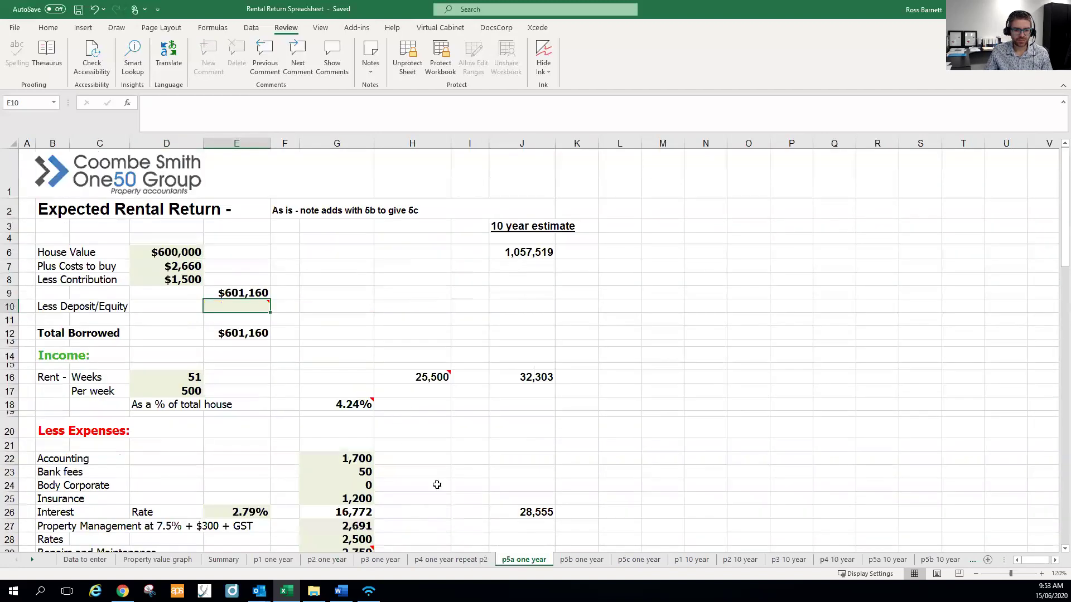
pyautogui.click(594, 565)
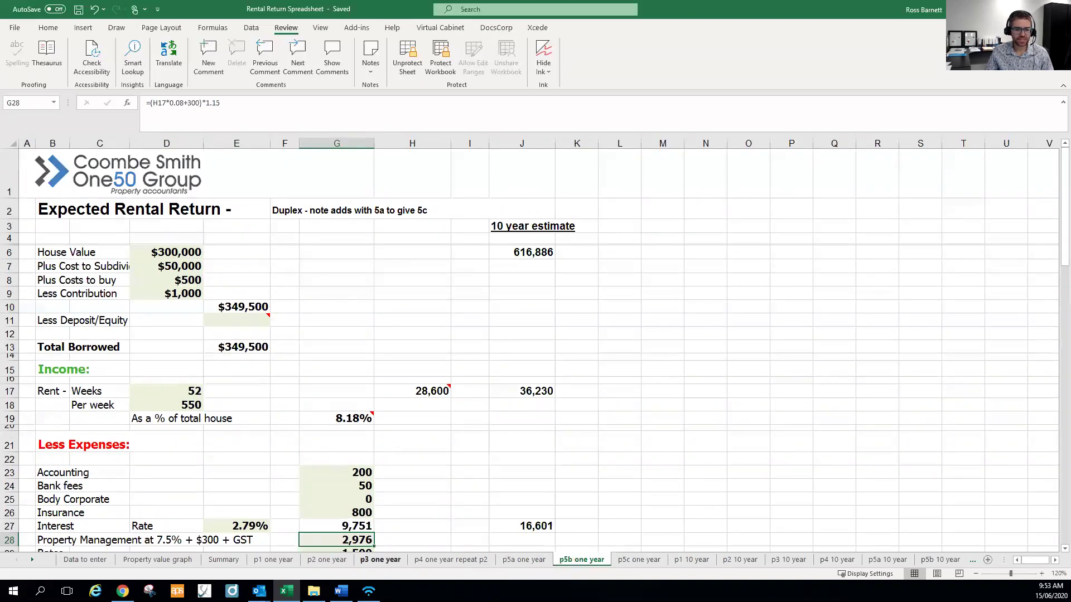
pyautogui.click(643, 561)
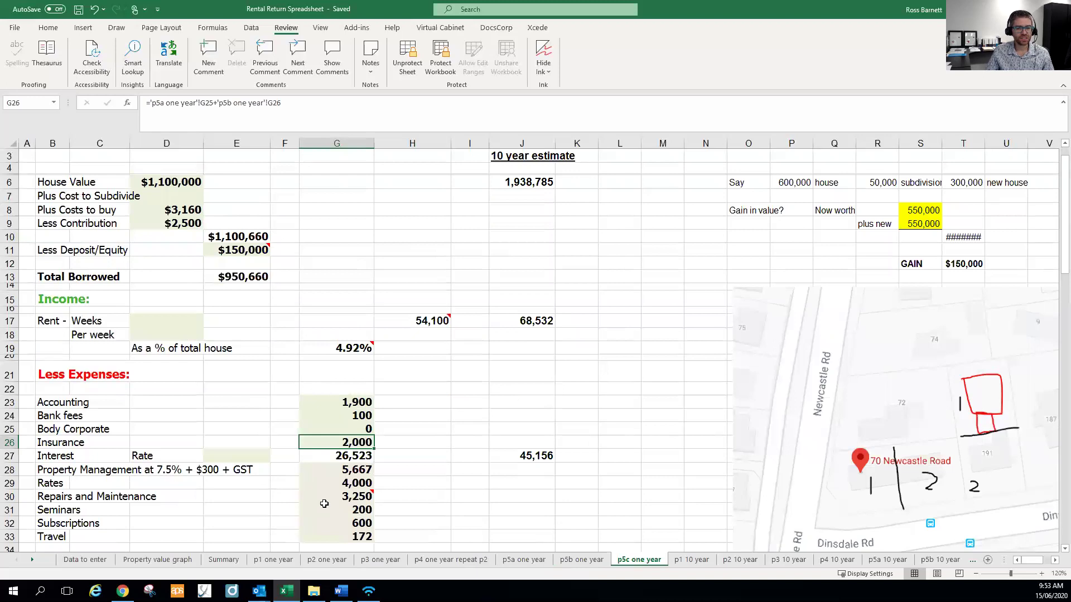
pyautogui.scroll(1, 324, 511)
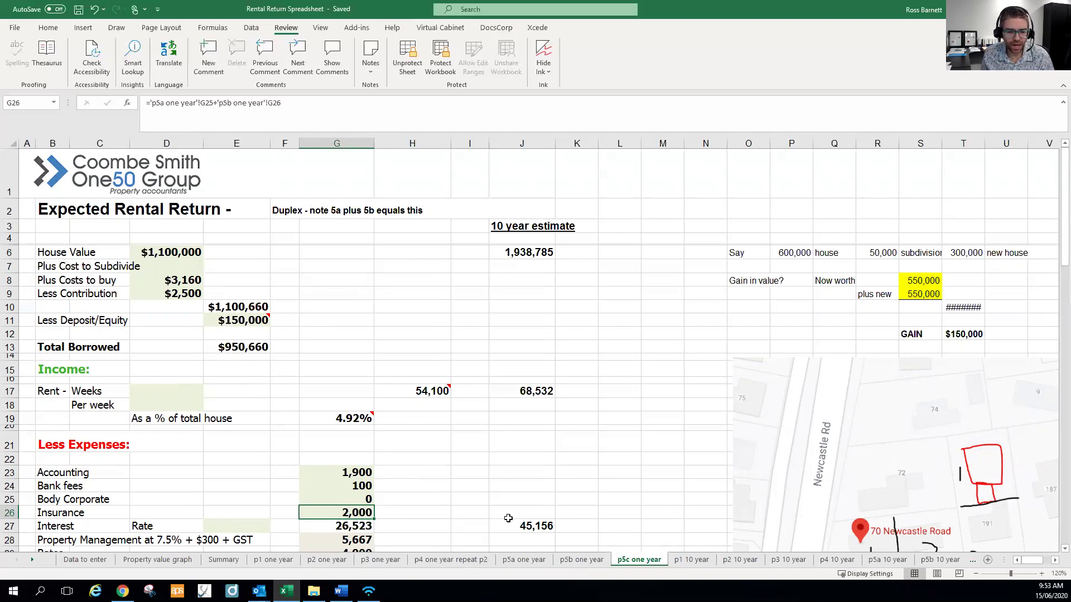
pyautogui.click(84, 559)
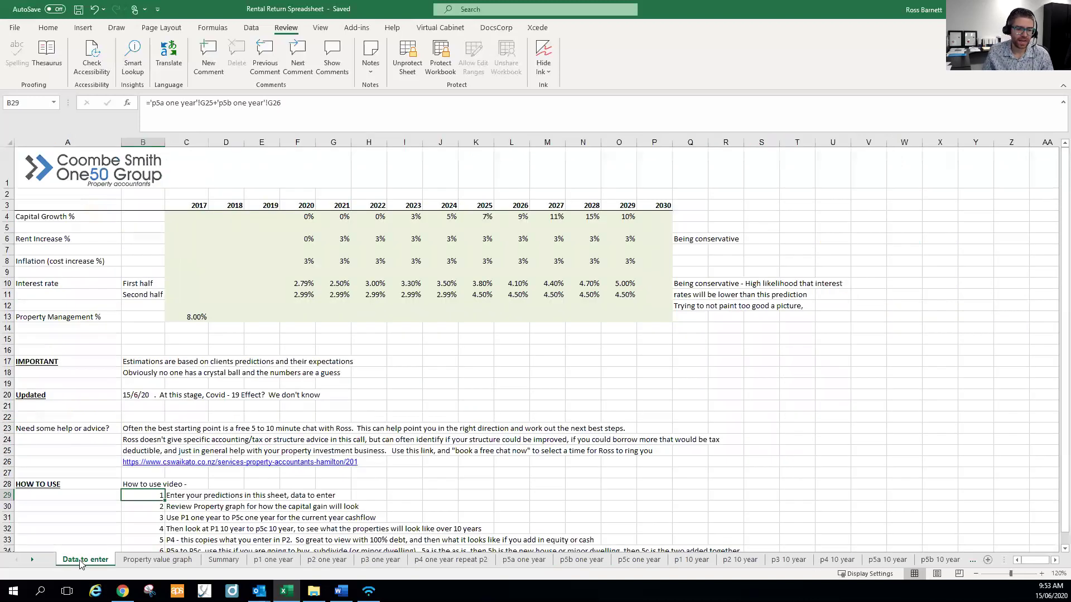